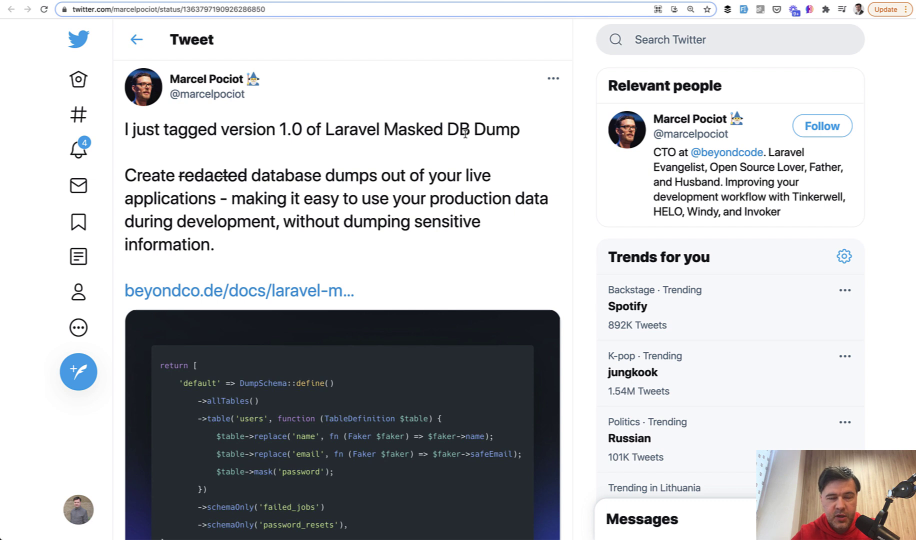
# Read the Laravel Masked DB Dump tweet, then bring the terminal window forward.
pyautogui.doubleClick(416, 129)
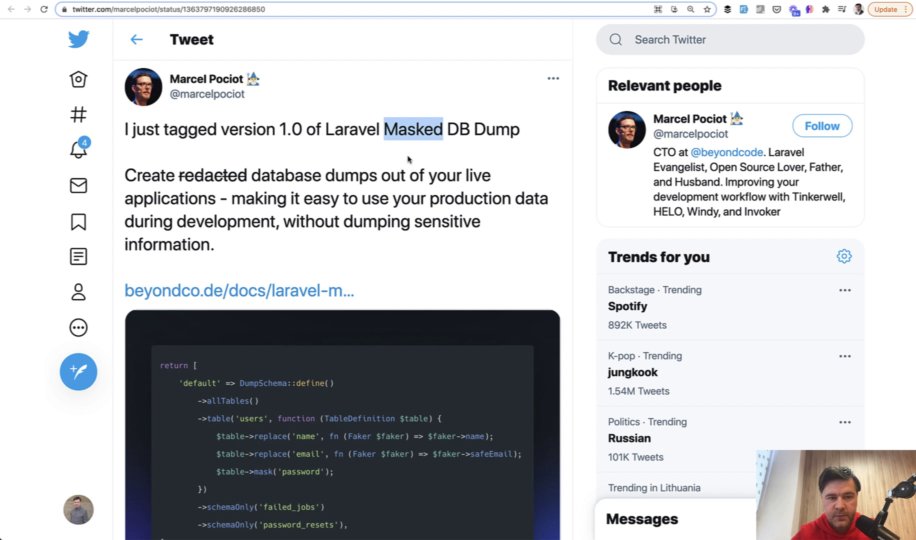
pyautogui.click(270, 156)
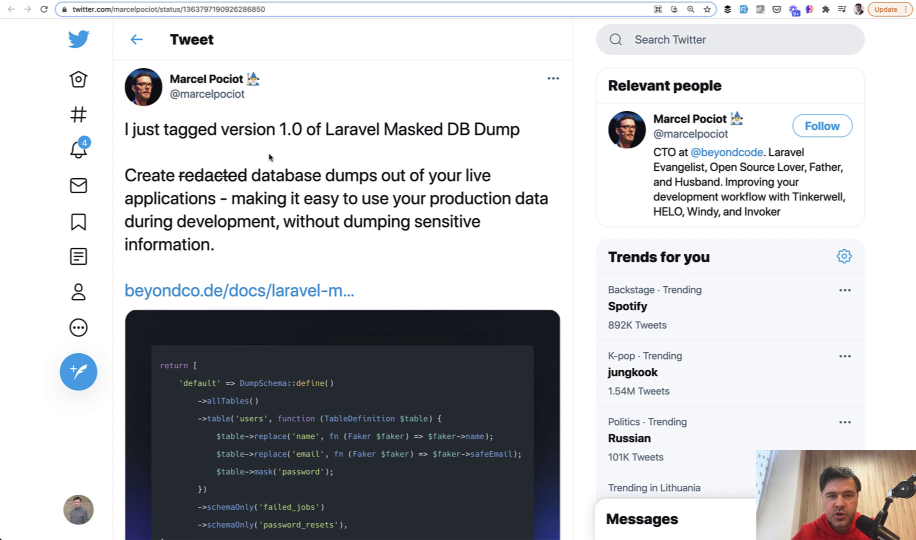
pyautogui.press('super+Tab')
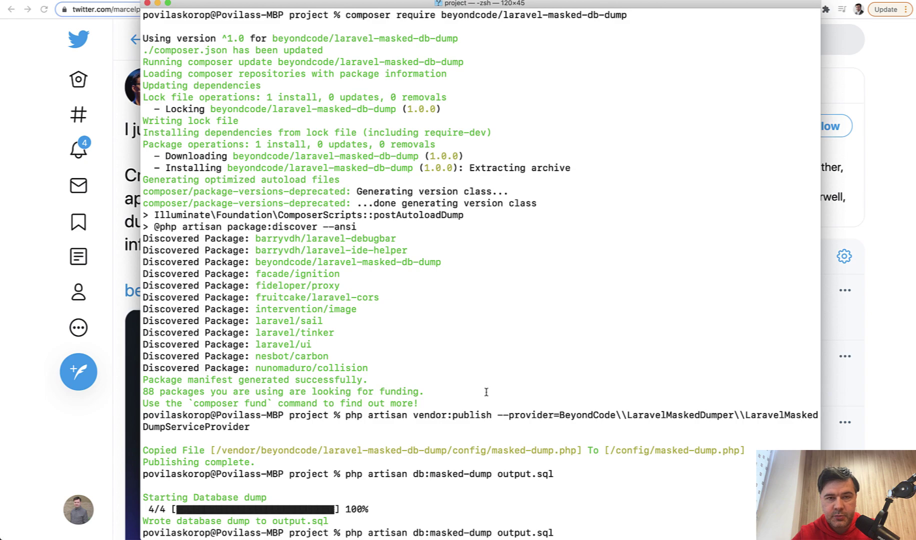
# Switch from the terminal output to the masked-dump config in PhpStorm.
pyautogui.press('super+Tab')
pyautogui.press('super+Tab')
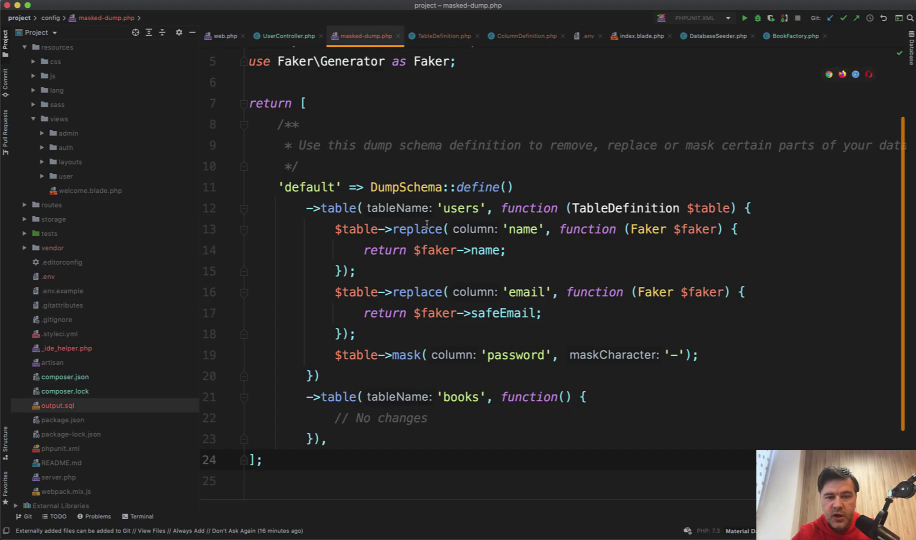
pyautogui.moveTo(431, 251)
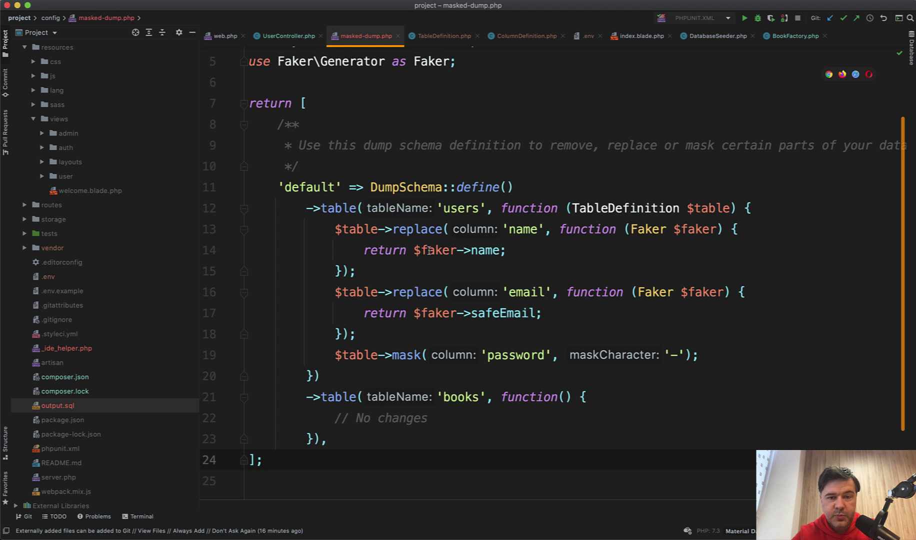
pyautogui.click(426, 250)
pyautogui.click(513, 187)
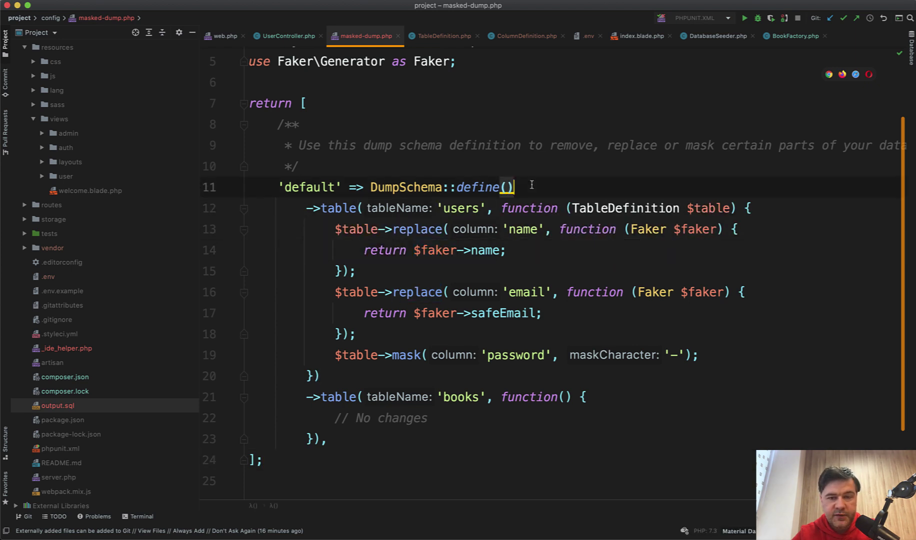
pyautogui.press('Return')
pyautogui.write('->all')
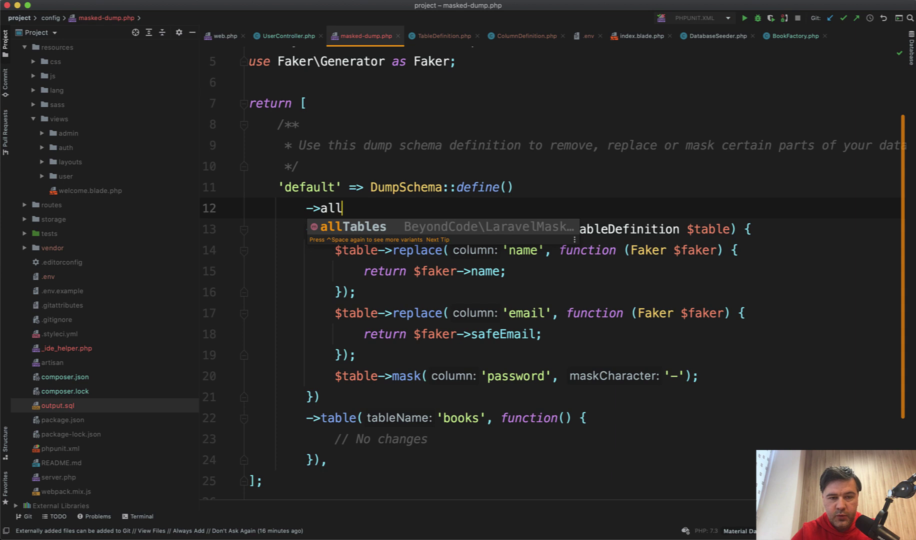
pyautogui.hotkey('ctrl', 'z')
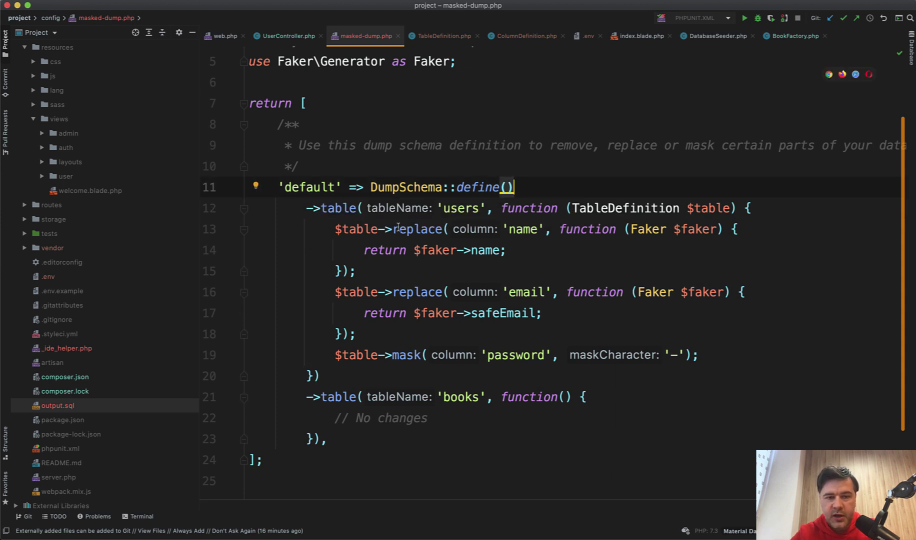
pyautogui.click(468, 208)
pyautogui.click(372, 294)
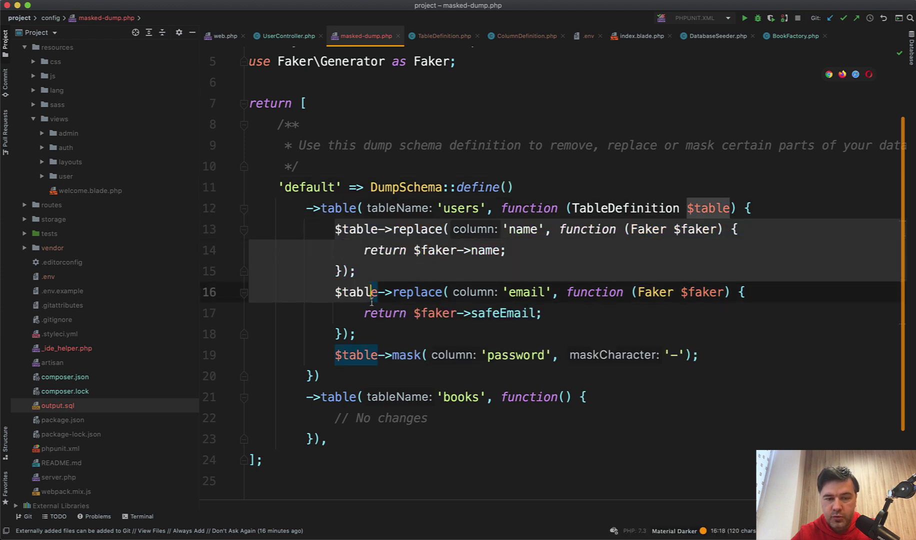
pyautogui.click(512, 228)
pyautogui.moveTo(422, 252); pyautogui.dragTo(493, 266)
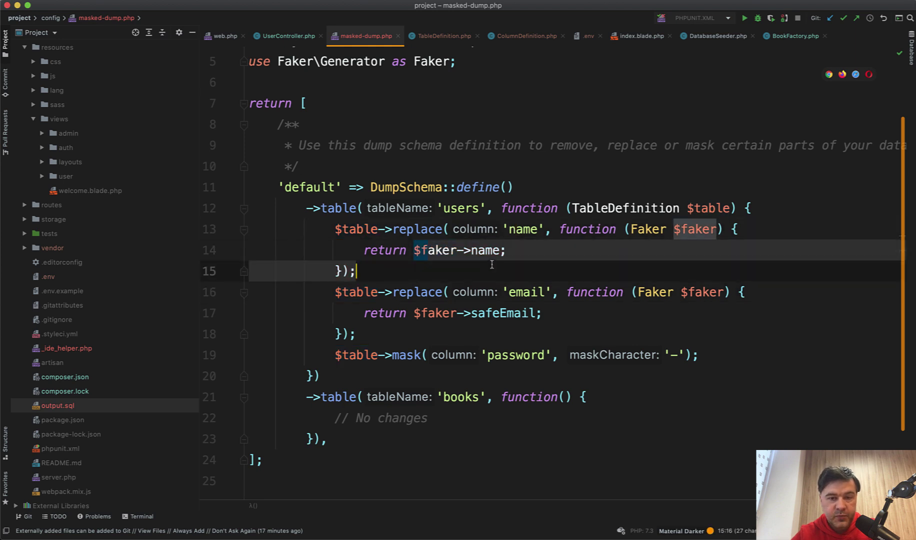
pyautogui.click(492, 267)
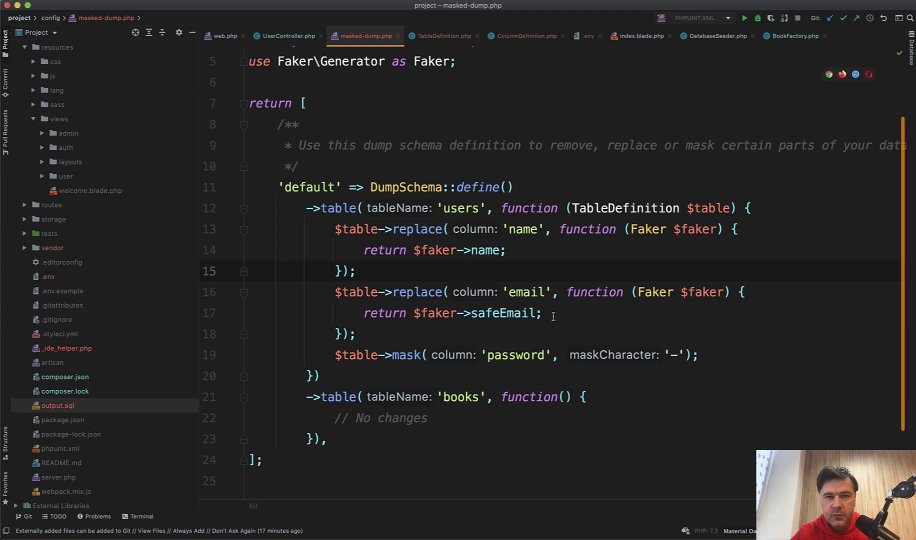
# Replace the name column's faker callback with the fixed string 'John Smith'.
pyautogui.moveTo(560, 228)
pyautogui.mouseDown()
pyautogui.moveTo(375, 249)
pyautogui.moveTo(349, 270)
pyautogui.mouseUp()
pyautogui.press('BackSpace')
pyautogui.write("'")
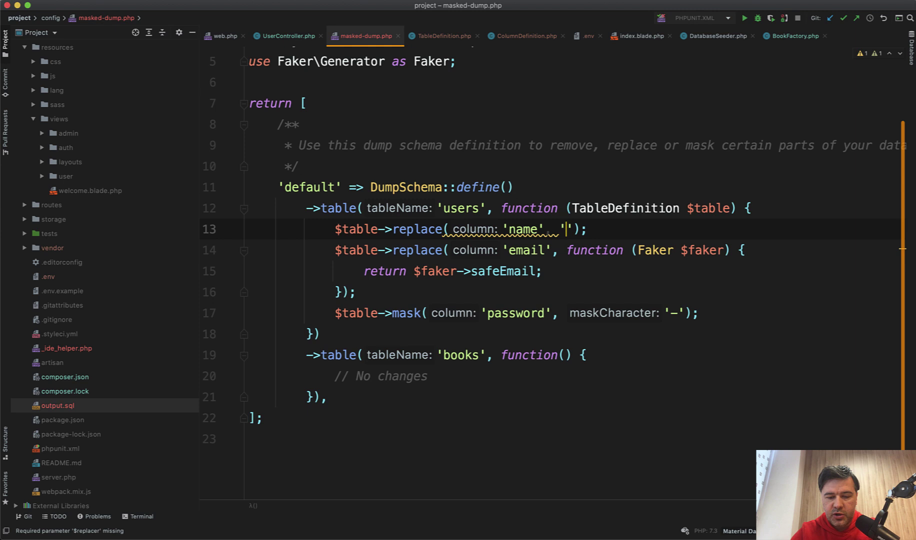
pyautogui.write('John Sm')
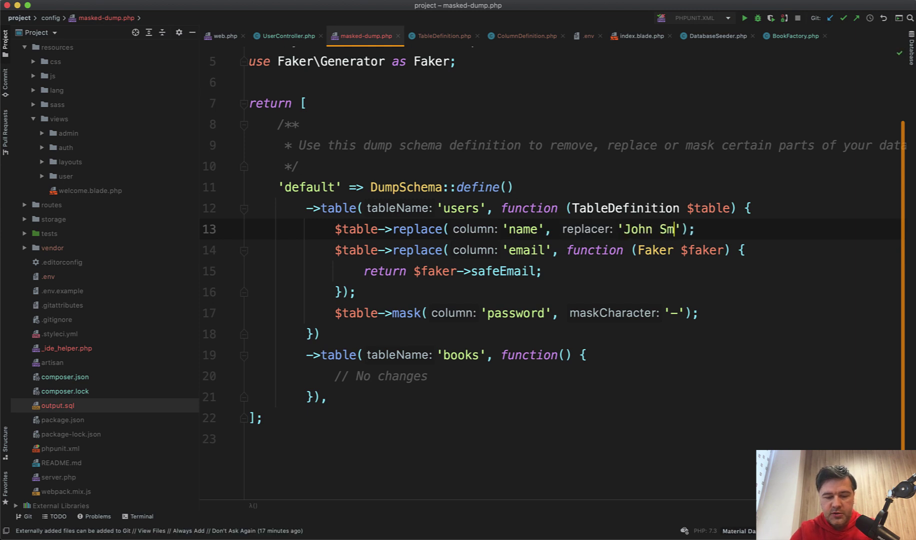
pyautogui.write('ith')
pyautogui.press('Right')
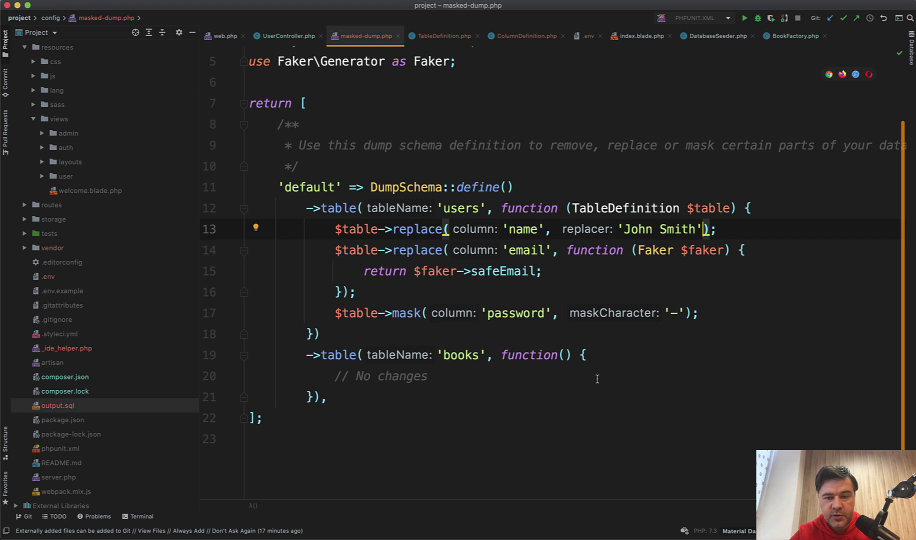
# Retype the '-' password mask character, then check the terminal and return to the editor.
pyautogui.click(680, 313)
pyautogui.press('BackSpace')
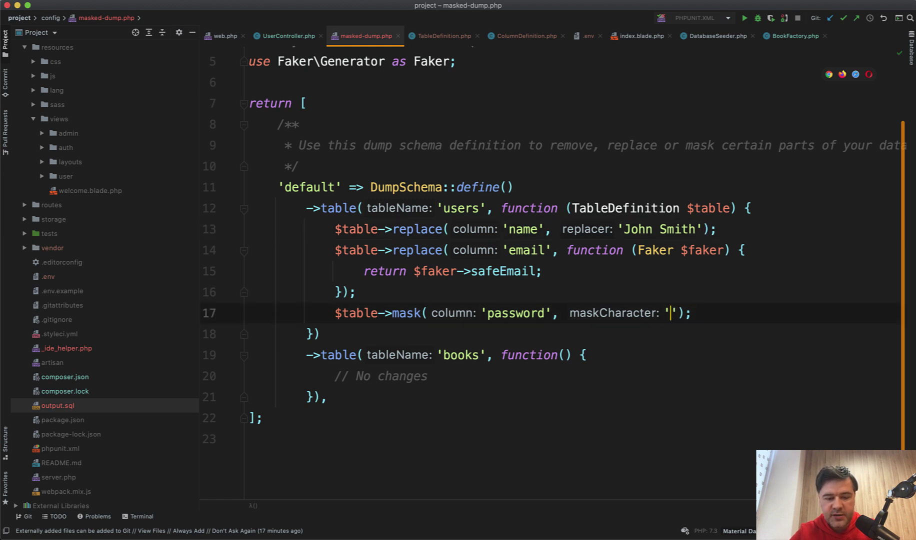
pyautogui.write('x')
pyautogui.press('BackSpace')
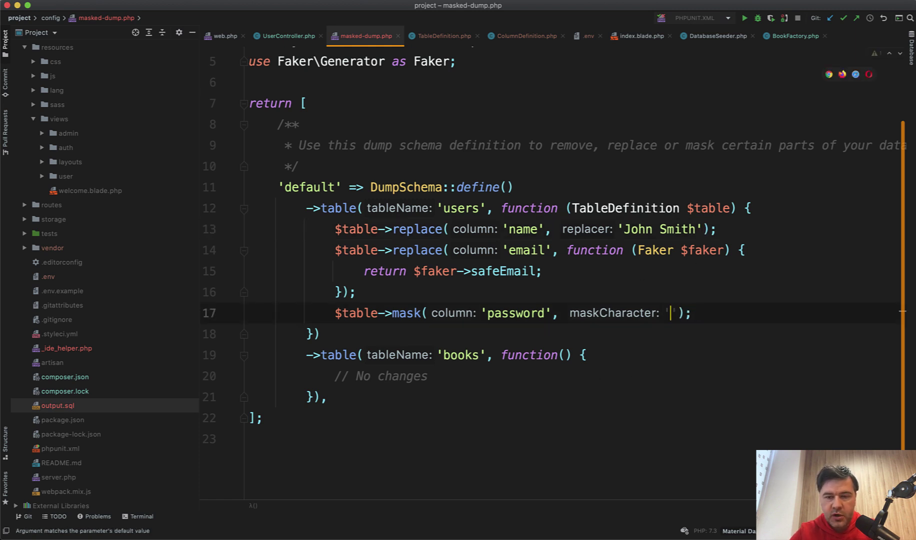
pyautogui.write('-')
pyautogui.click(594, 398)
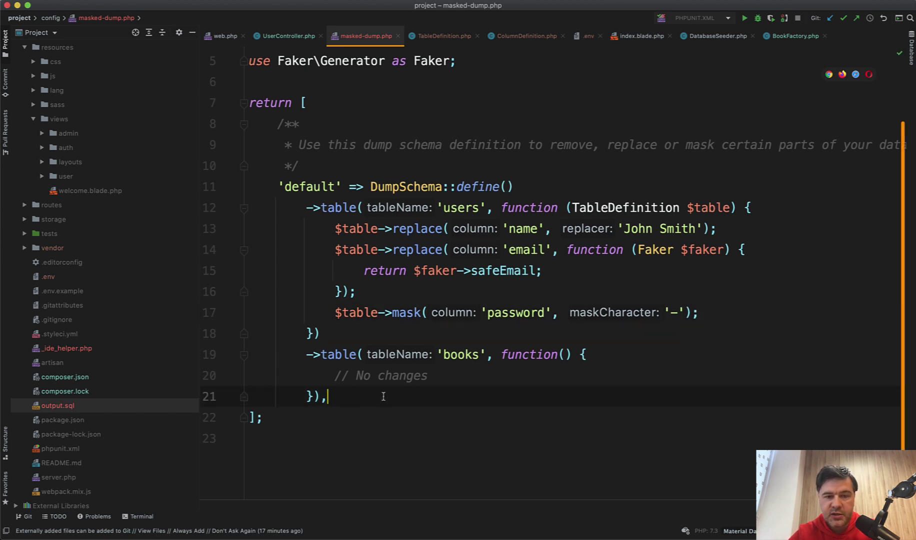
pyautogui.press('super+Tab')
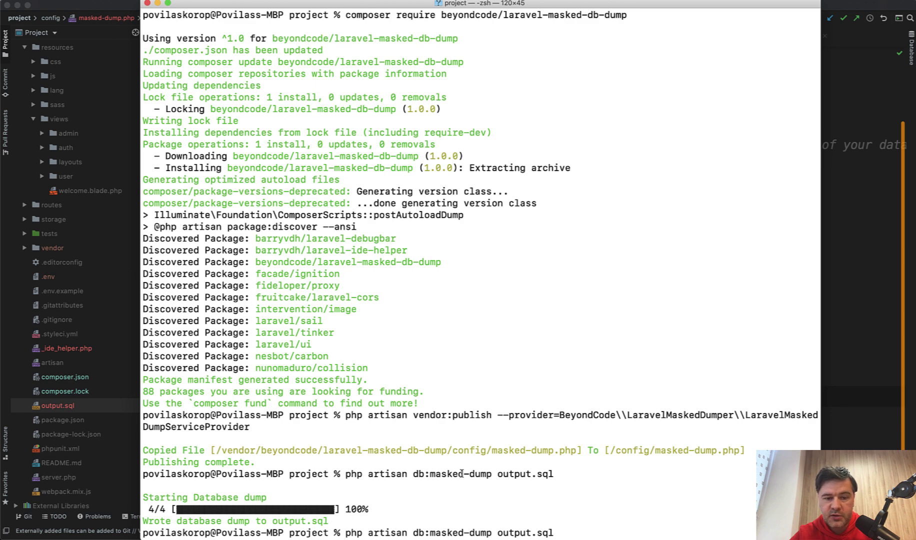
pyautogui.press('super+Tab')
# Inspect the users and books INSERTs in output.sql, then return to the tweet in Chrome.
pyautogui.click(57, 406)
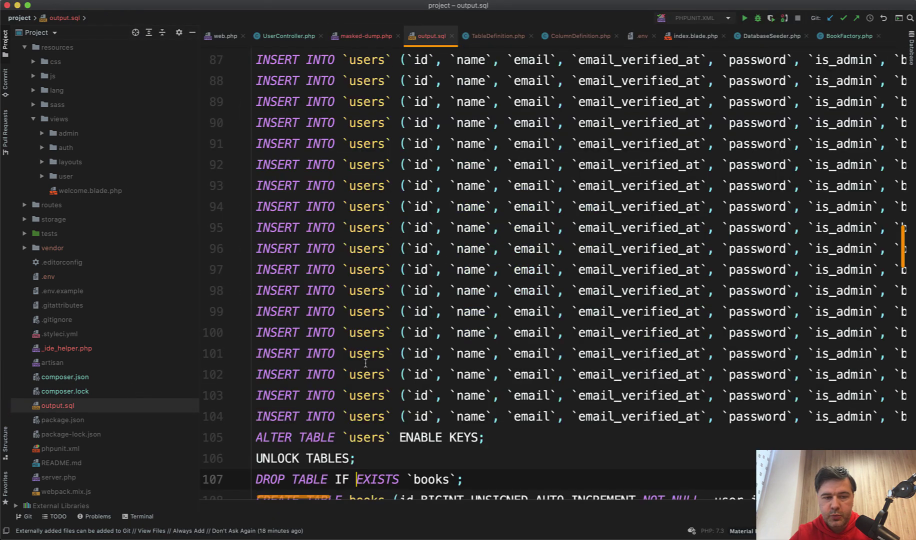
pyautogui.scroll(15, 430, 287)
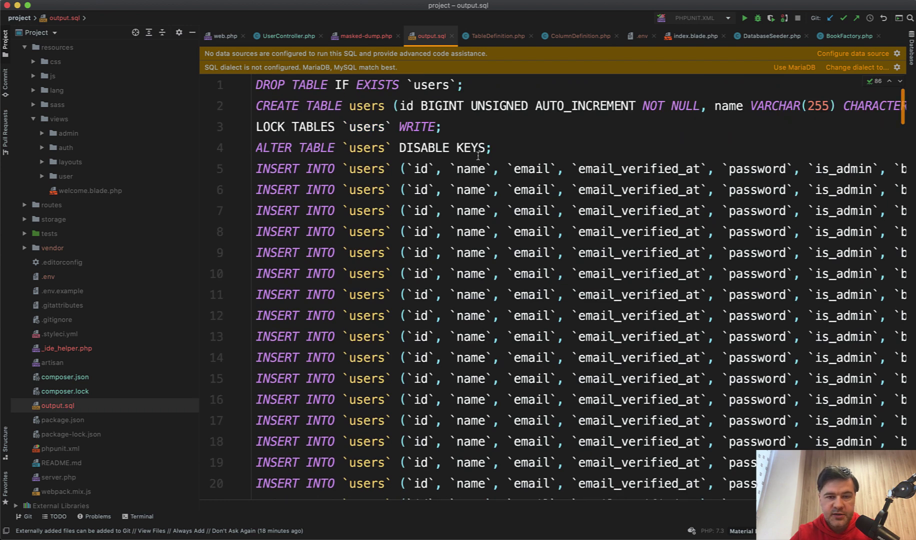
pyautogui.hscroll(15, 427, 244)
pyautogui.hscroll(10, 426, 243)
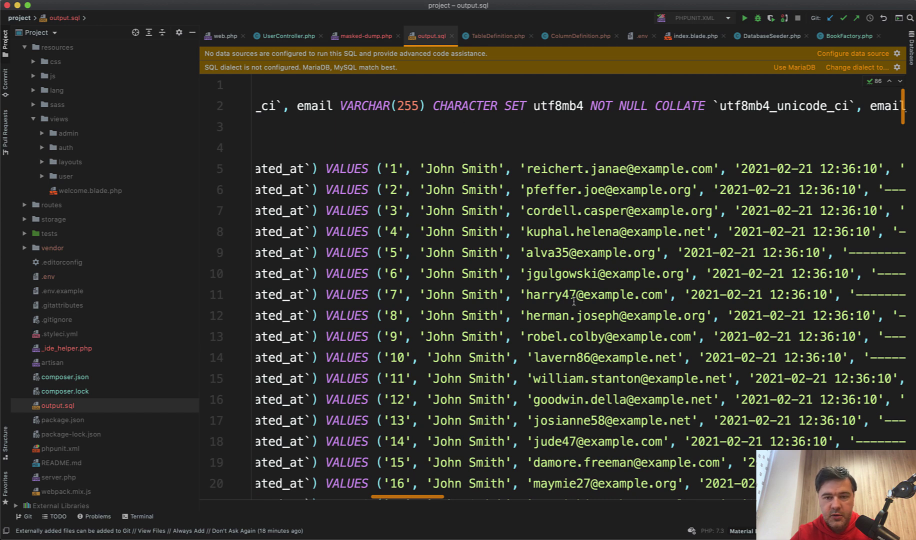
pyautogui.hscroll(5, 536, 253)
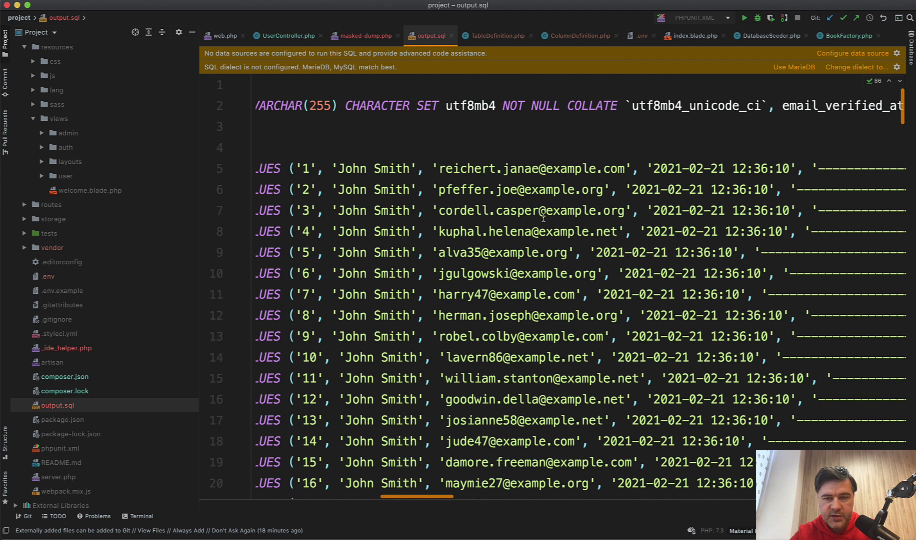
pyautogui.hscroll(5, 521, 281)
pyautogui.hscroll(10, 521, 281)
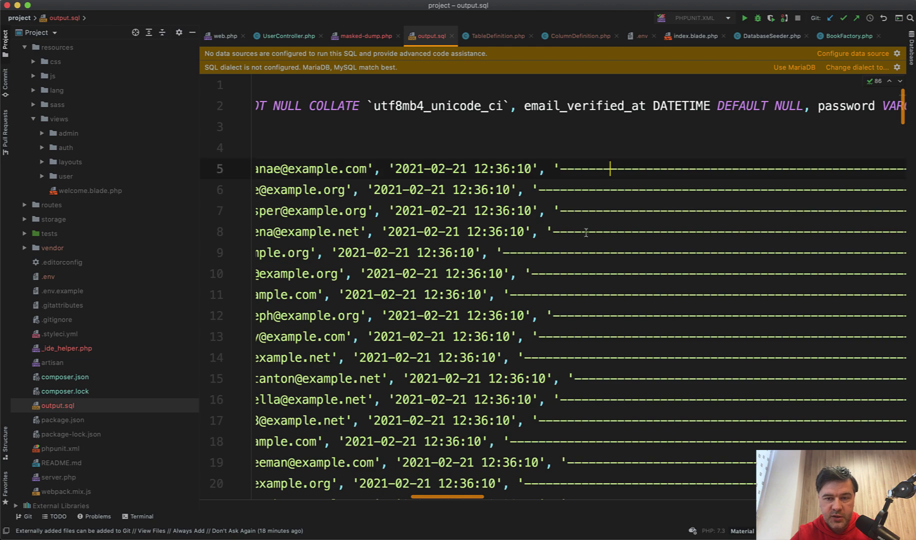
pyautogui.click(583, 172)
pyautogui.hscroll(-10, 501, 287)
pyautogui.hscroll(-10, 465, 286)
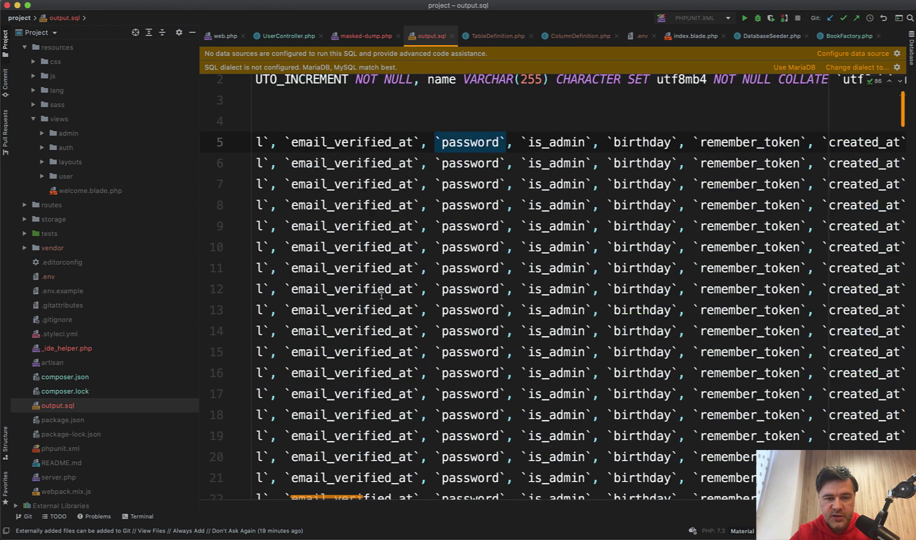
pyautogui.scroll(-10, 384, 296)
pyautogui.scroll(-10, 384, 296)
pyautogui.scroll(-15, 384, 296)
pyautogui.scroll(-3, 383, 297)
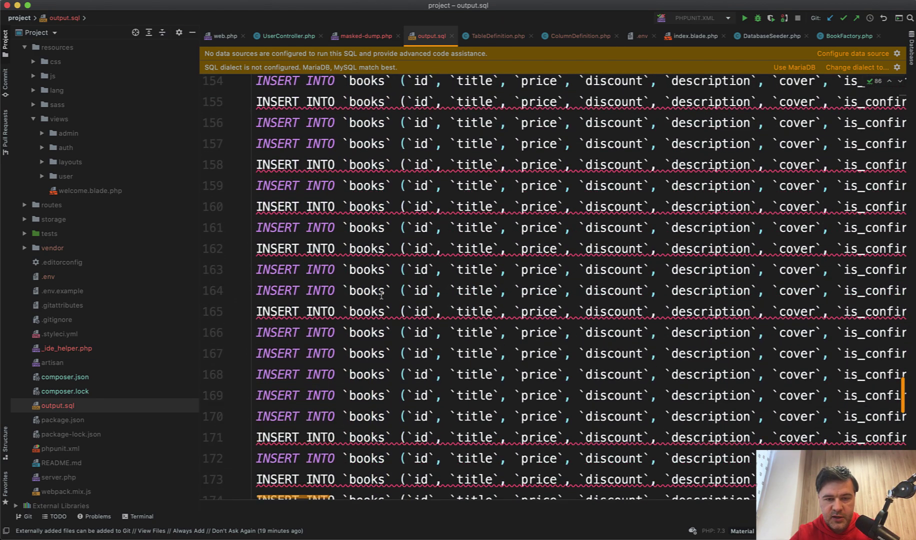
pyautogui.hscroll(3, 383, 296)
pyautogui.hscroll(10, 381, 294)
pyautogui.hscroll(5, 381, 293)
pyautogui.hscroll(2, 382, 294)
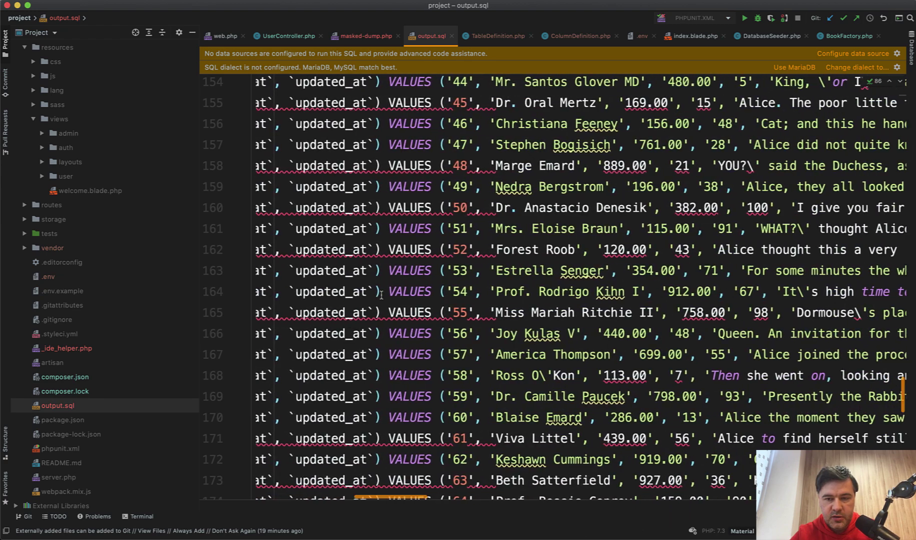
pyautogui.hscroll(8, 501, 318)
pyautogui.hscroll(10, 487, 287)
pyautogui.hscroll(8, 476, 265)
pyautogui.hscroll(2, 477, 263)
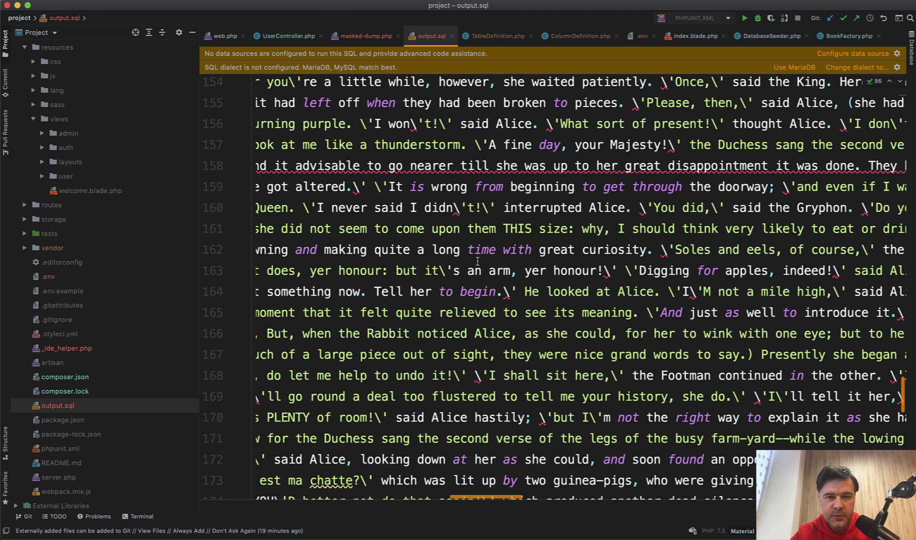
pyautogui.hscroll(-10, 477, 263)
pyautogui.hscroll(-10, 477, 263)
pyautogui.hscroll(-8, 477, 263)
pyautogui.scroll(-1, 477, 262)
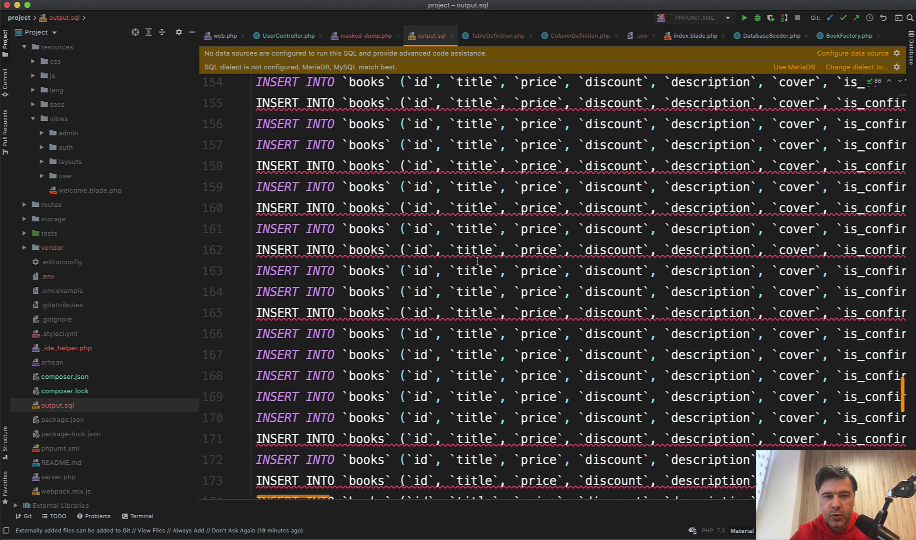
pyautogui.scroll(20, 477, 261)
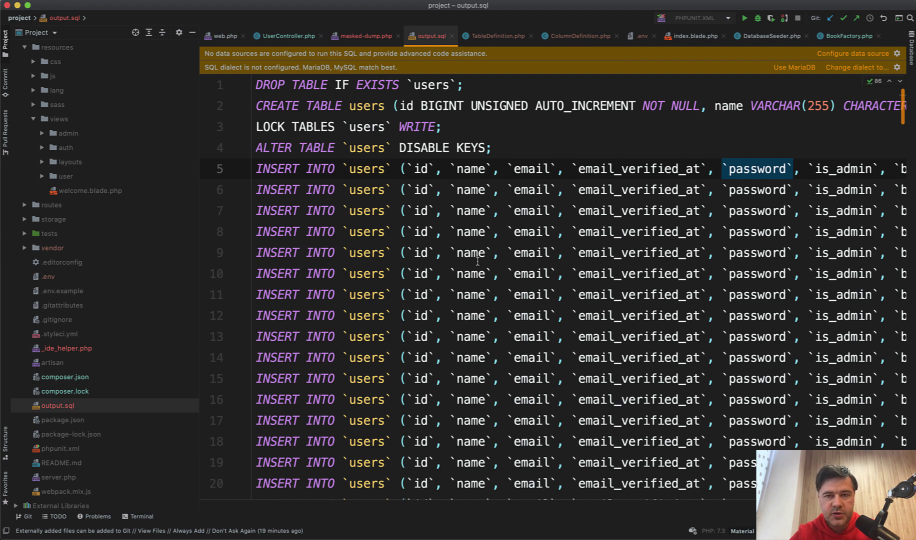
pyautogui.press('super+Tab')
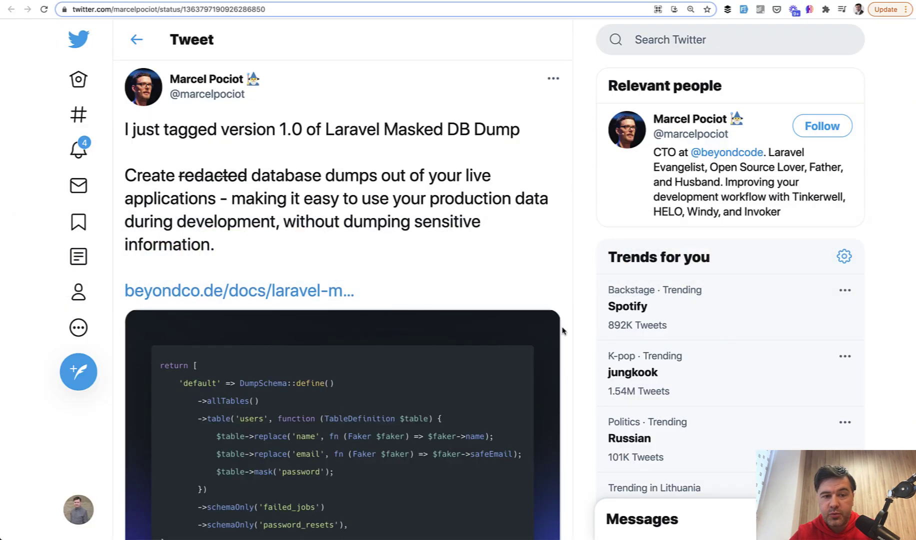
pyautogui.scroll(-5, 440, 338)
pyautogui.scroll(-5, 440, 338)
pyautogui.scroll(-3, 440, 338)
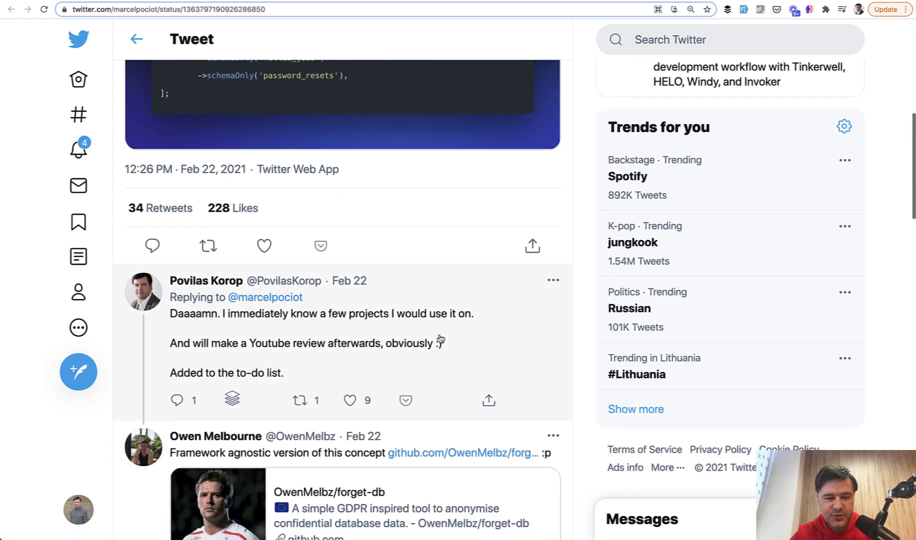
pyautogui.scroll(-2, 440, 339)
pyautogui.scroll(-3, 440, 338)
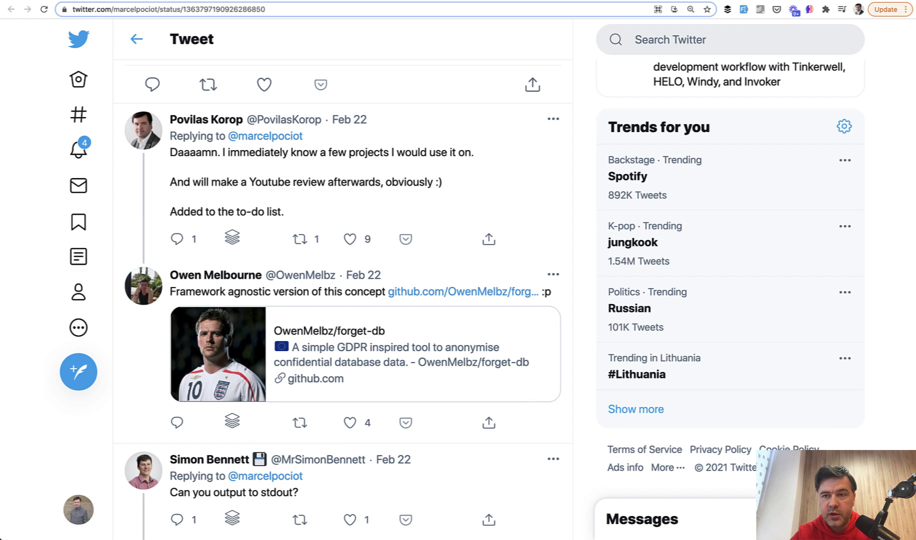
# Follow the github.com/OwenMelbz/forget-db link in Owen Melbourne's reply.
pyautogui.click(501, 291)
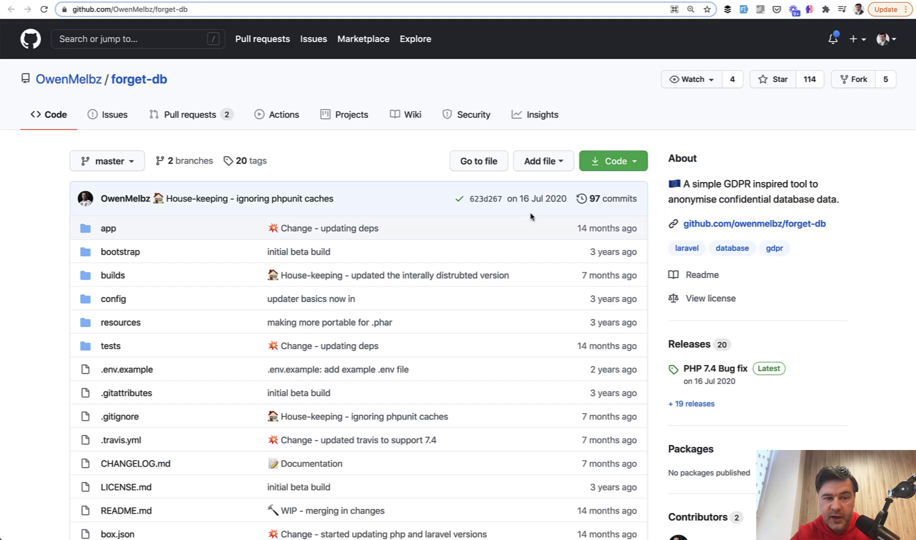
pyautogui.scroll(-5, 531, 217)
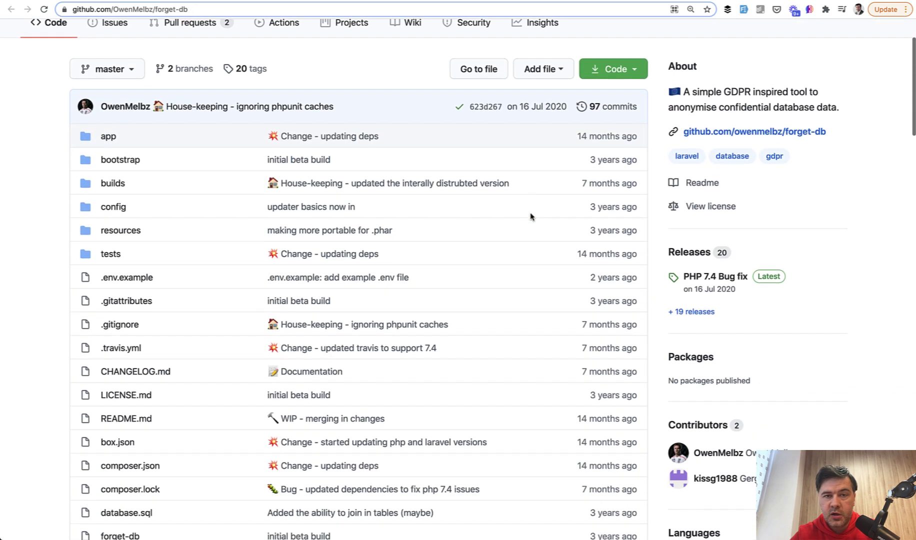
pyautogui.scroll(-4, 531, 217)
pyautogui.scroll(-3, 531, 217)
pyautogui.scroll(-2, 531, 217)
pyautogui.scroll(-3, 531, 216)
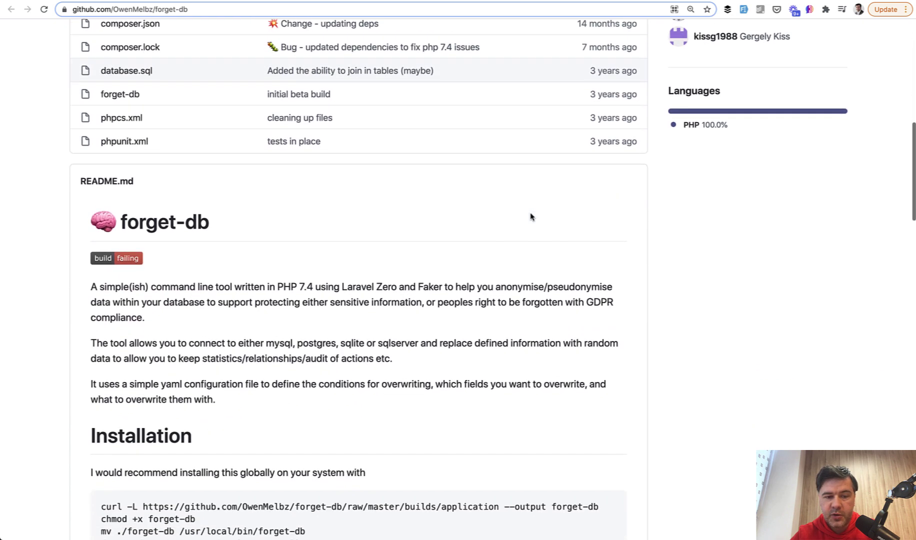
pyautogui.scroll(-2, 531, 216)
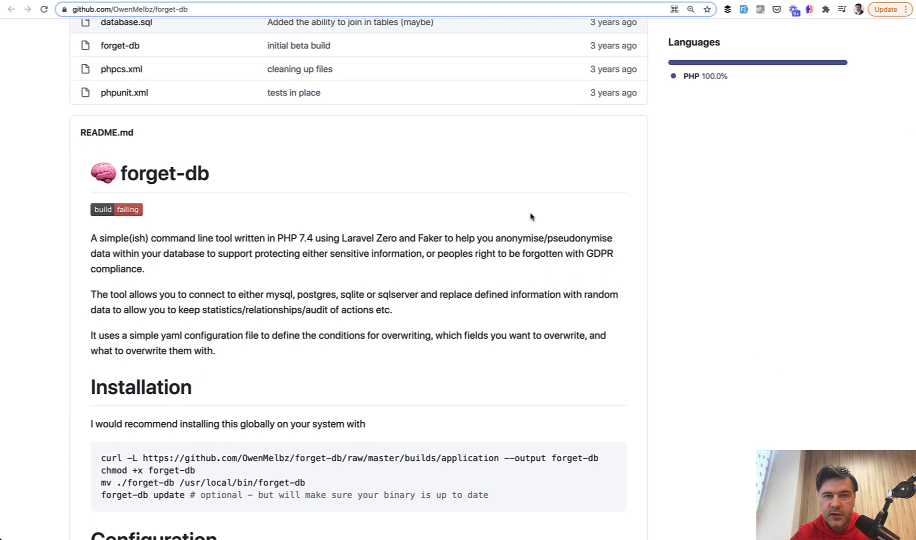
pyautogui.scroll(-2, 531, 216)
pyautogui.scroll(-1, 531, 216)
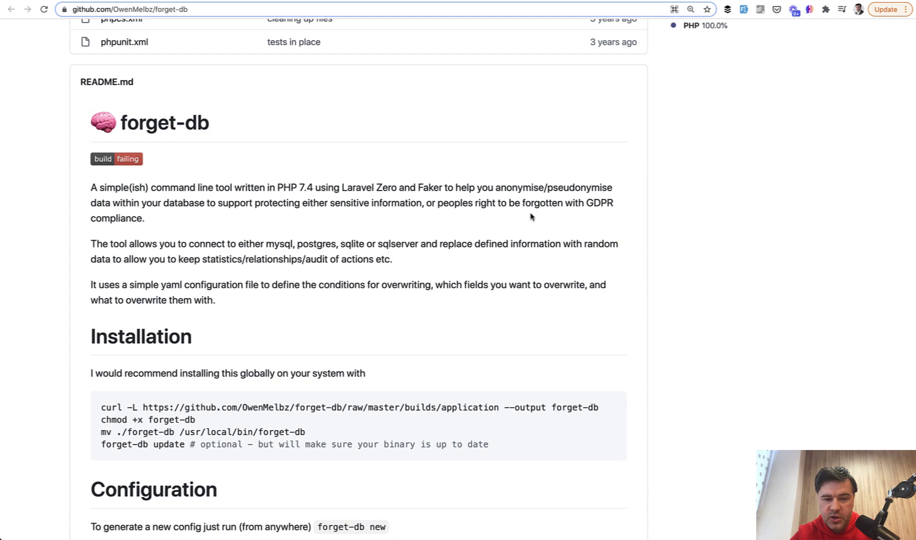
pyautogui.scroll(-1, 531, 217)
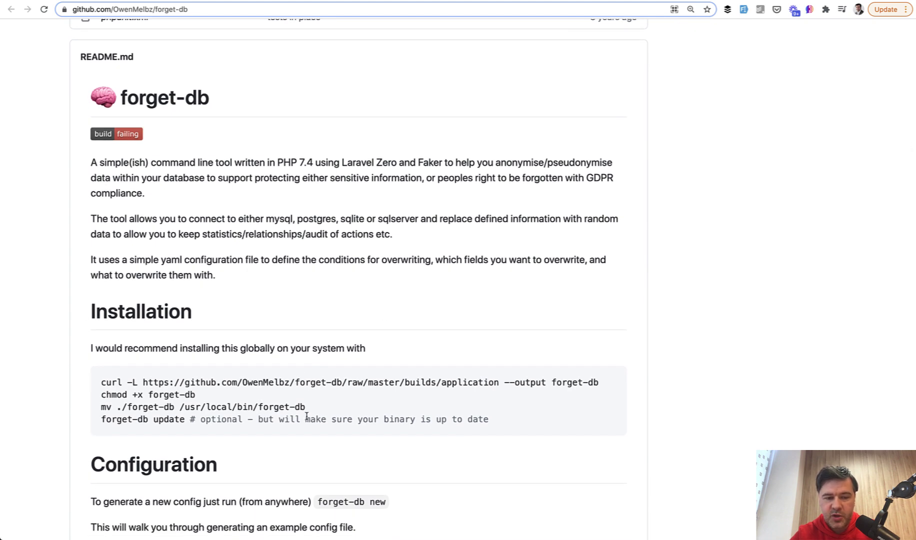
pyautogui.scroll(-3, 319, 453)
pyautogui.scroll(-5, 319, 453)
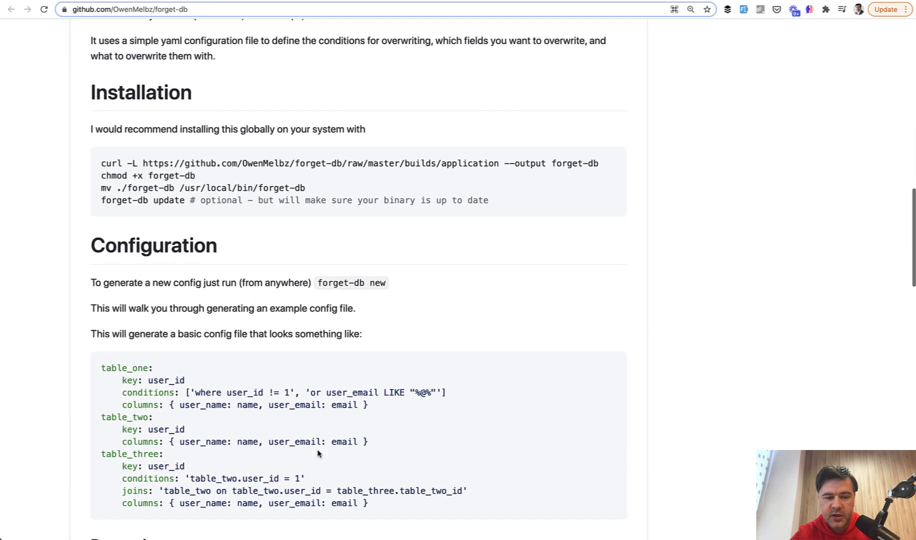
pyautogui.scroll(-2, 319, 453)
pyautogui.scroll(-1, 319, 452)
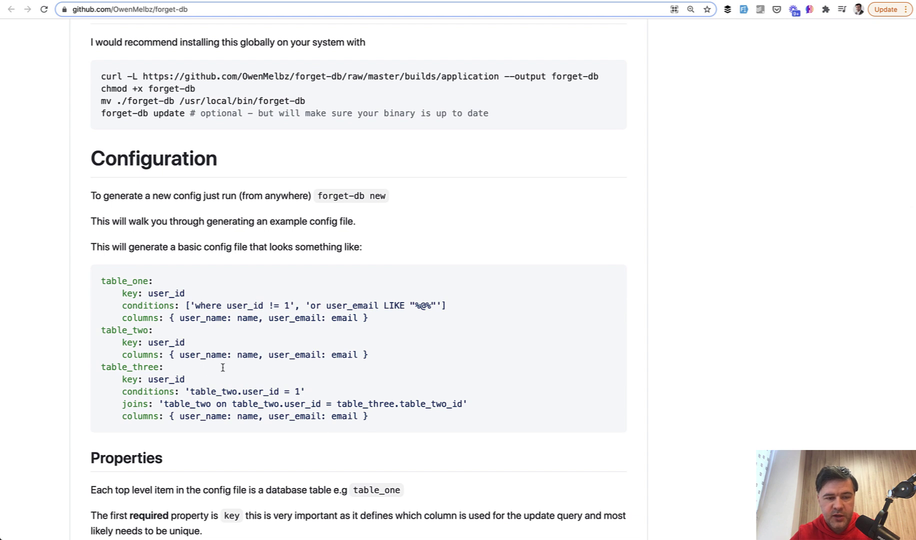
pyautogui.scroll(-2, 243, 386)
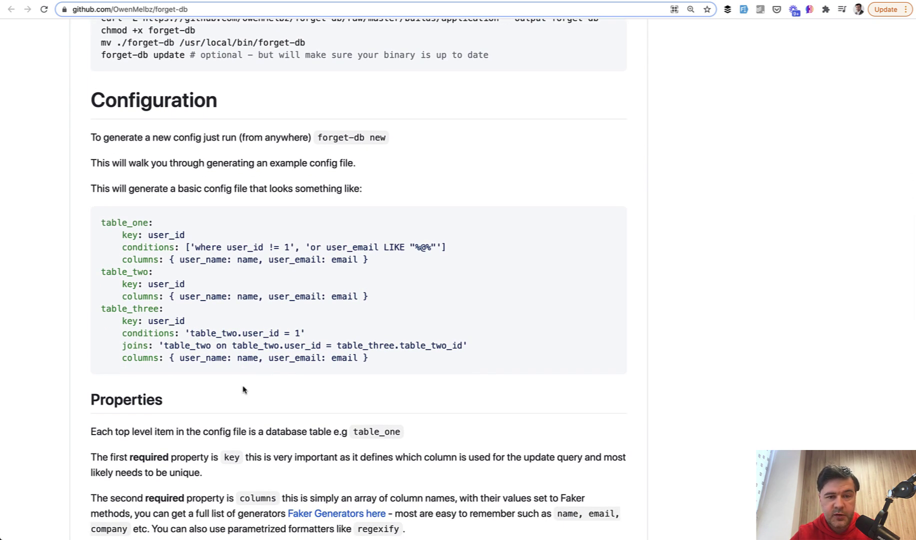
pyautogui.scroll(-2, 243, 389)
pyautogui.scroll(-1, 243, 389)
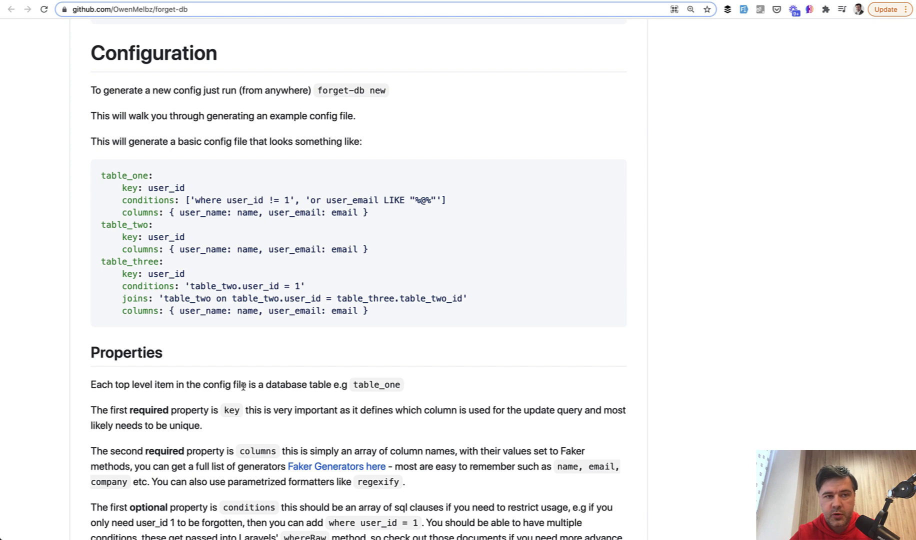
pyautogui.scroll(1, 243, 386)
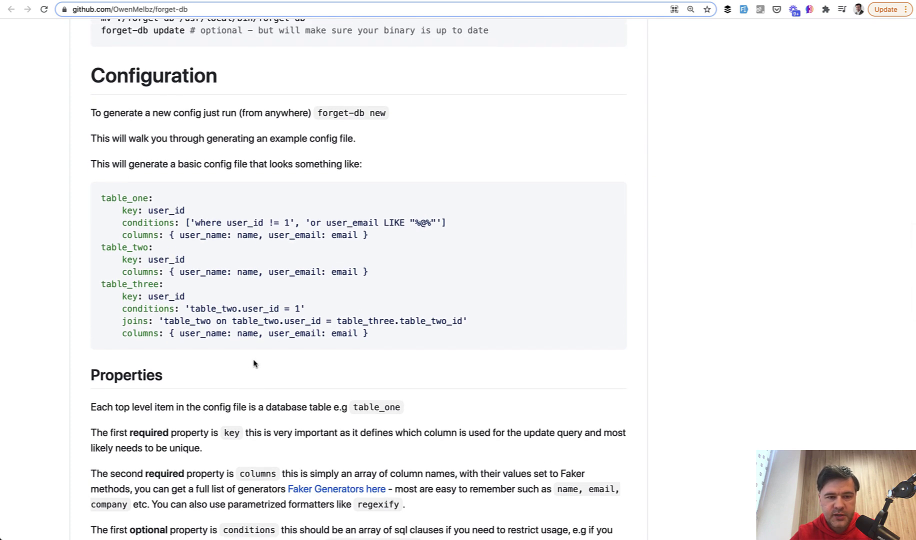
pyautogui.scroll(-1, 255, 364)
pyautogui.hotkey('ctrl', 'Tab')
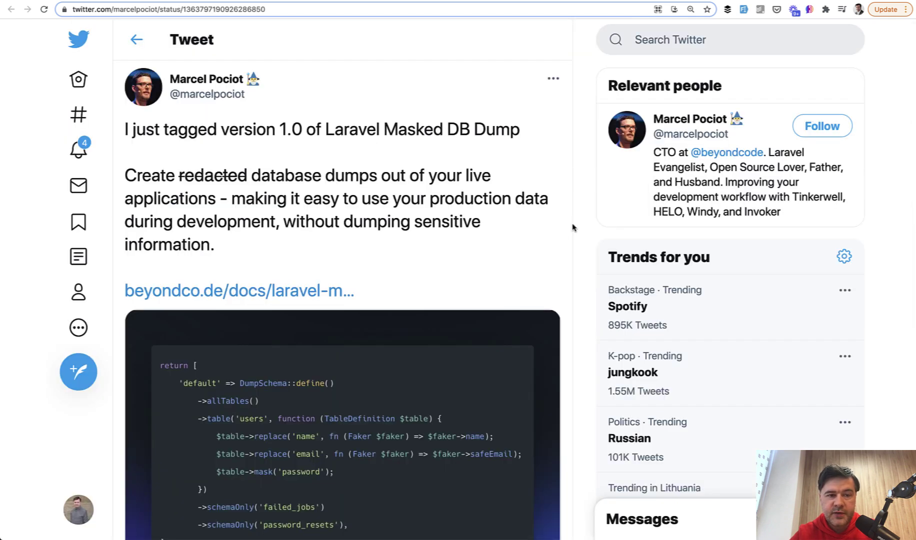